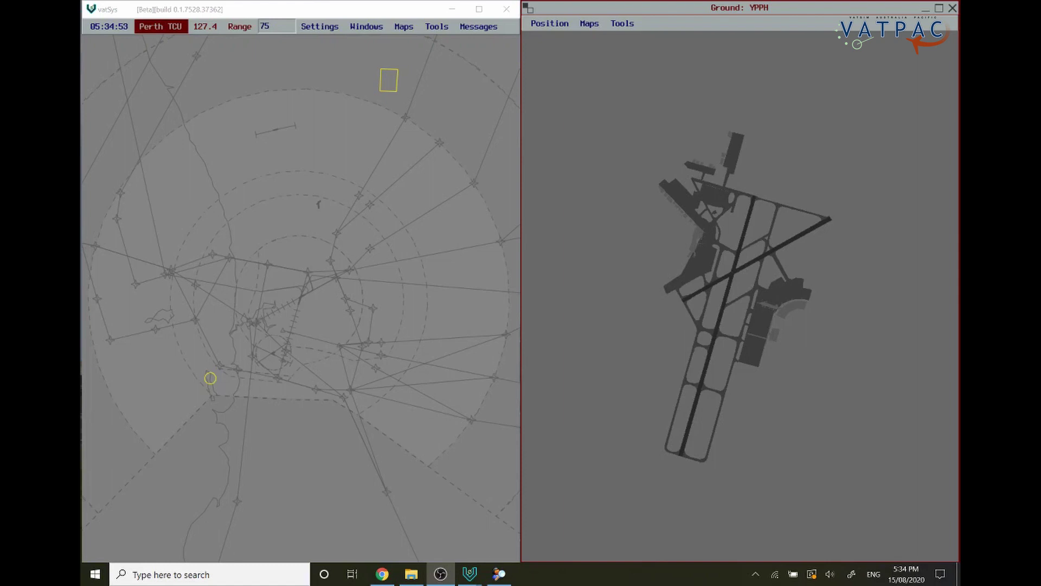
Step: Open the ATIS Editor from the Windows > ATIS menu
left_click(366, 27)
mouse_move(394, 81)
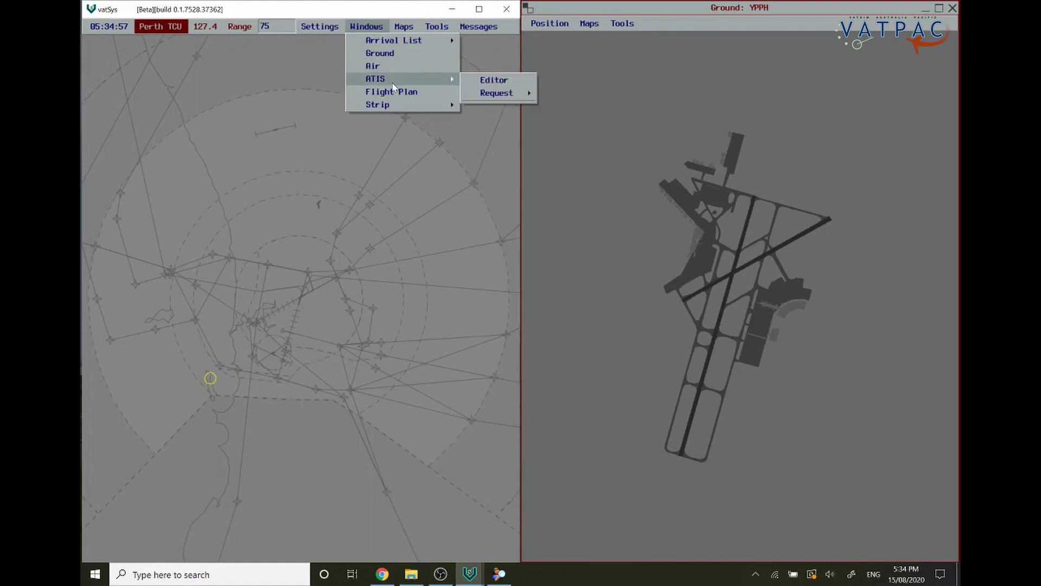
left_click(482, 81)
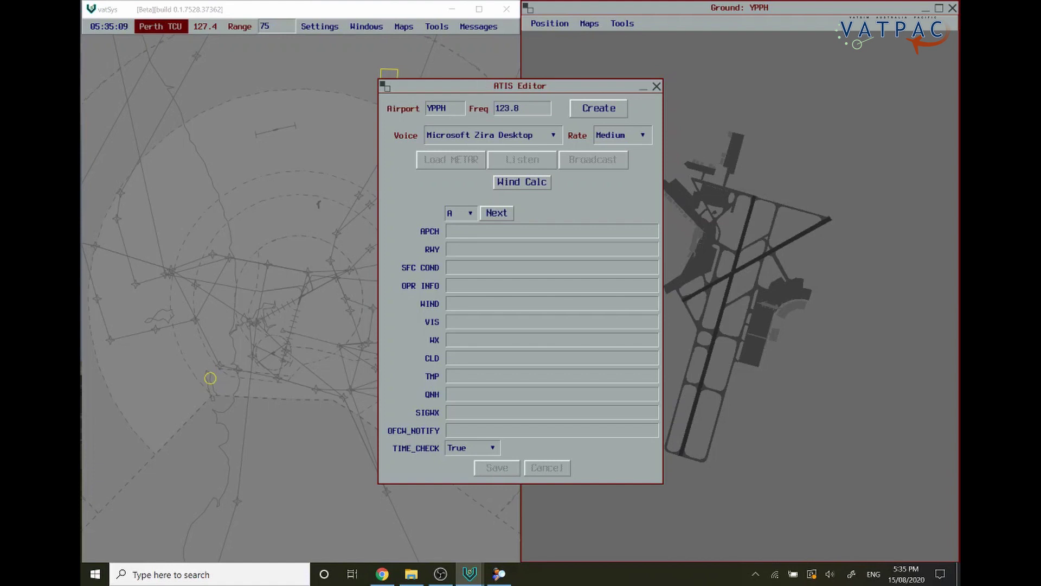
Step: Confirm airport YPPH, frequency 123.8, voice Microsoft Zira Desktop and Medium speech rate
left_click(450, 108)
left_click(519, 108)
left_click(524, 134)
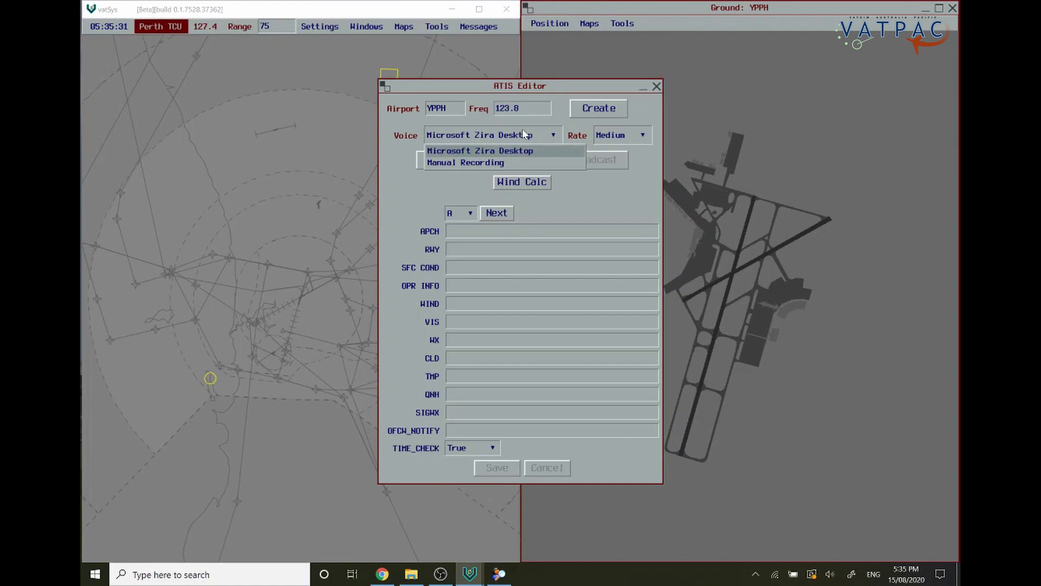
left_click(576, 135)
left_click(607, 137)
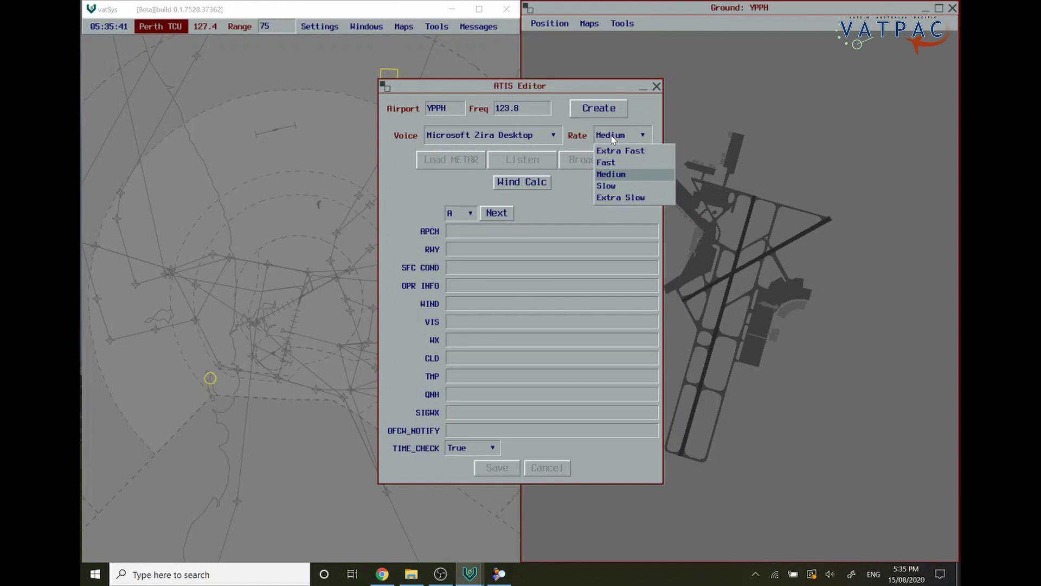
left_click(638, 119)
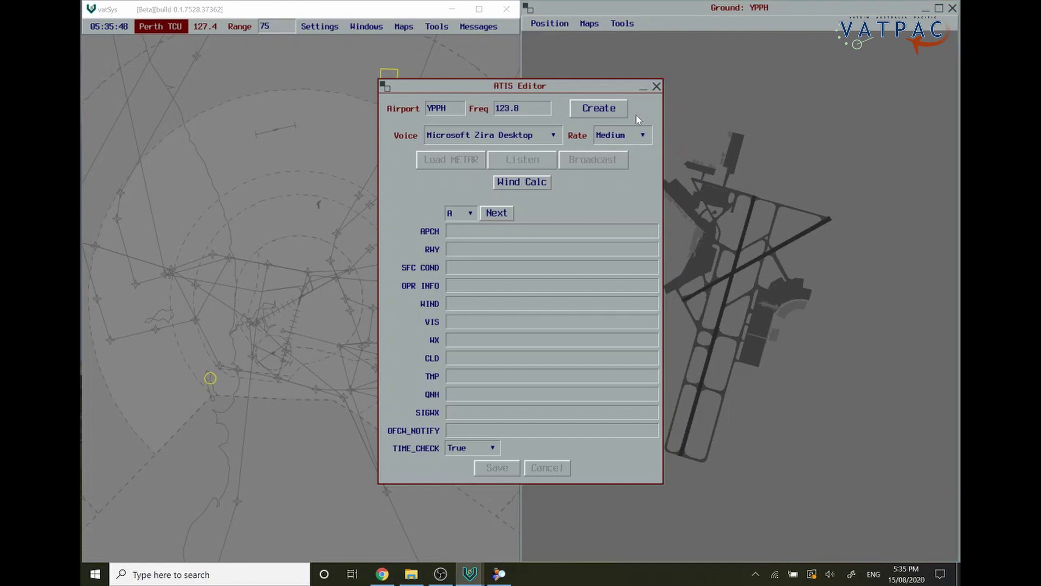
Step: Create the YPPH ATIS and keep its information letter at A
left_click(601, 108)
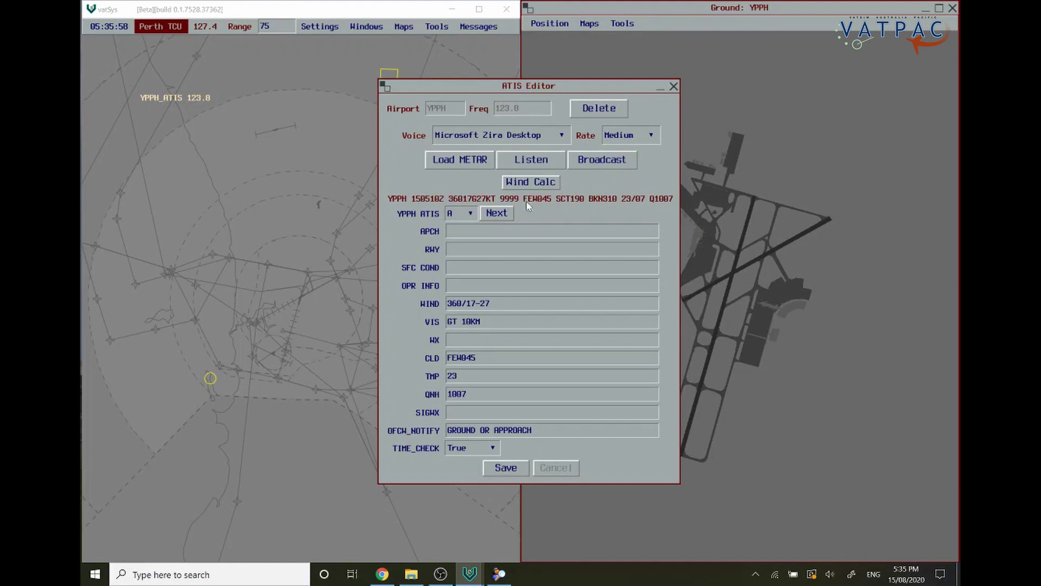
left_click(453, 215)
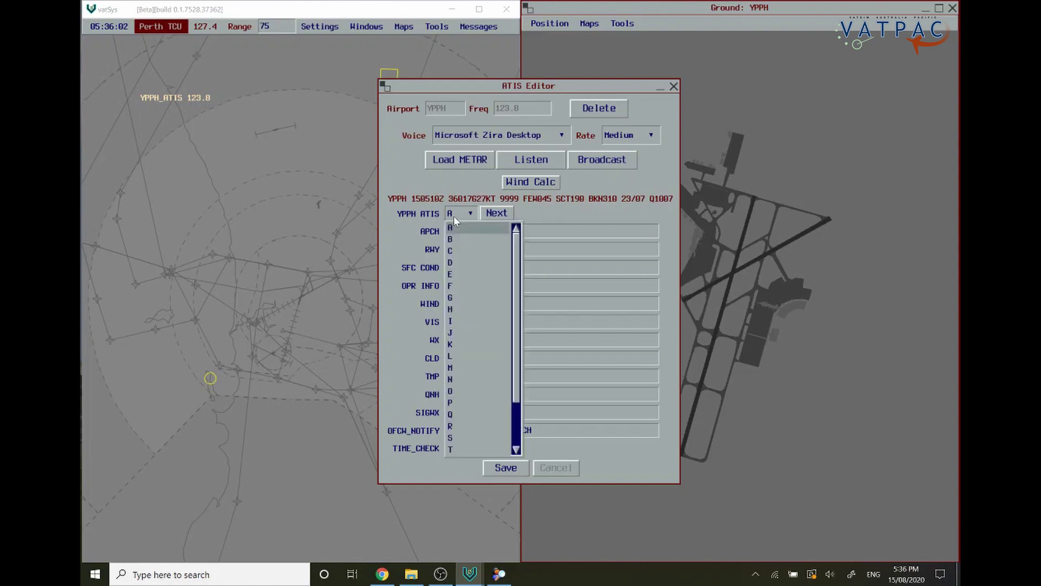
scroll(476, 314, "down", 2)
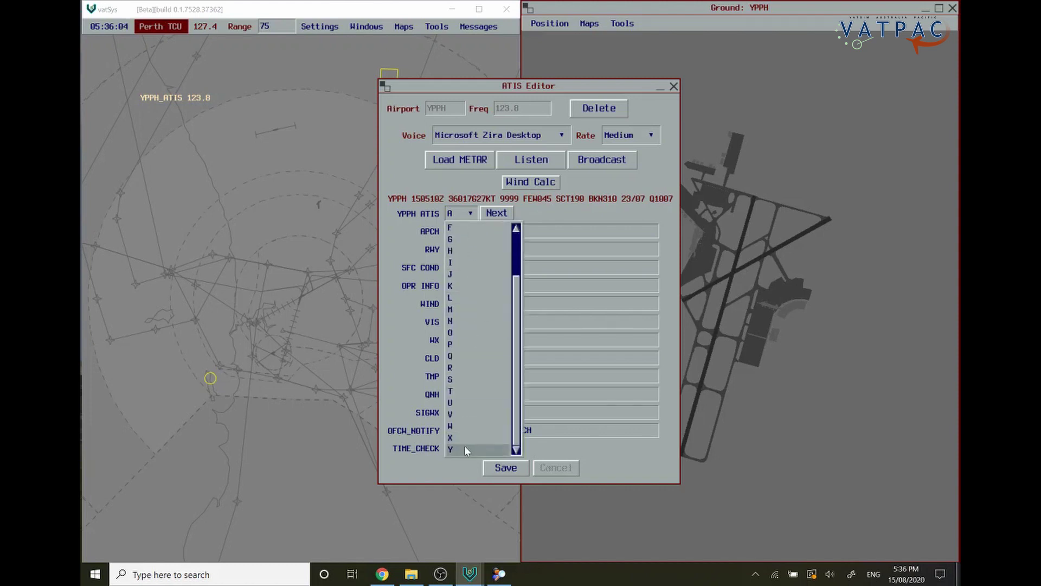
scroll(467, 380, "up", 3)
left_click(461, 228)
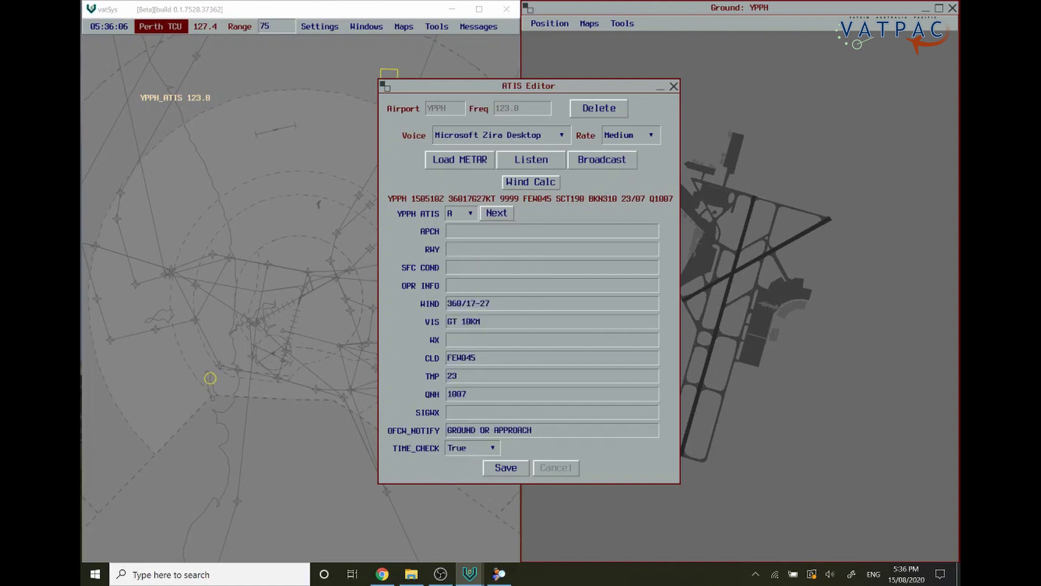
left_click(461, 231)
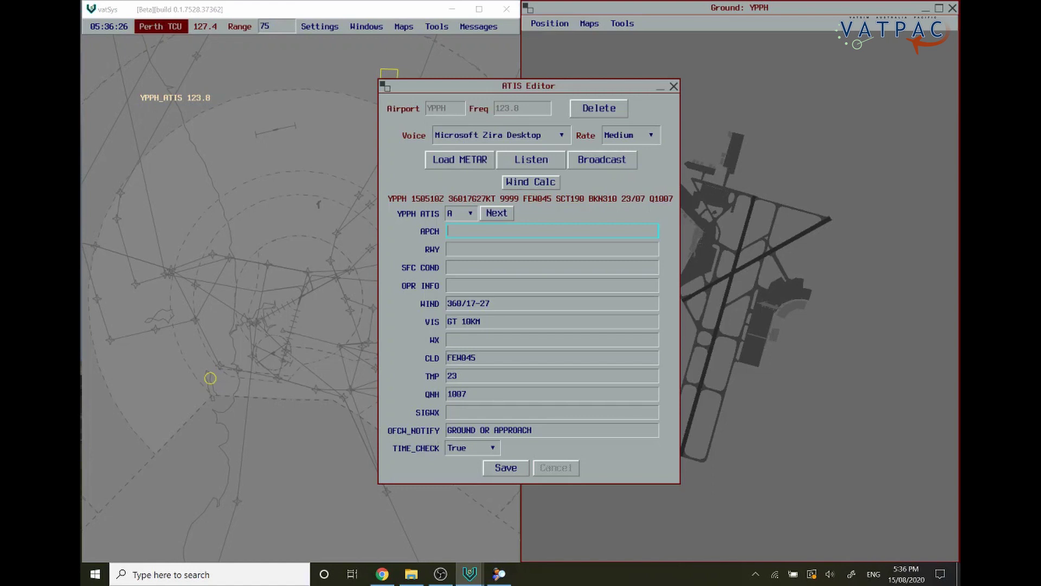
Step: Enter approach EXP INSTR APCH and runway 03 in the ATIS
type("EXP INSTR APCH")
left_click(552, 249)
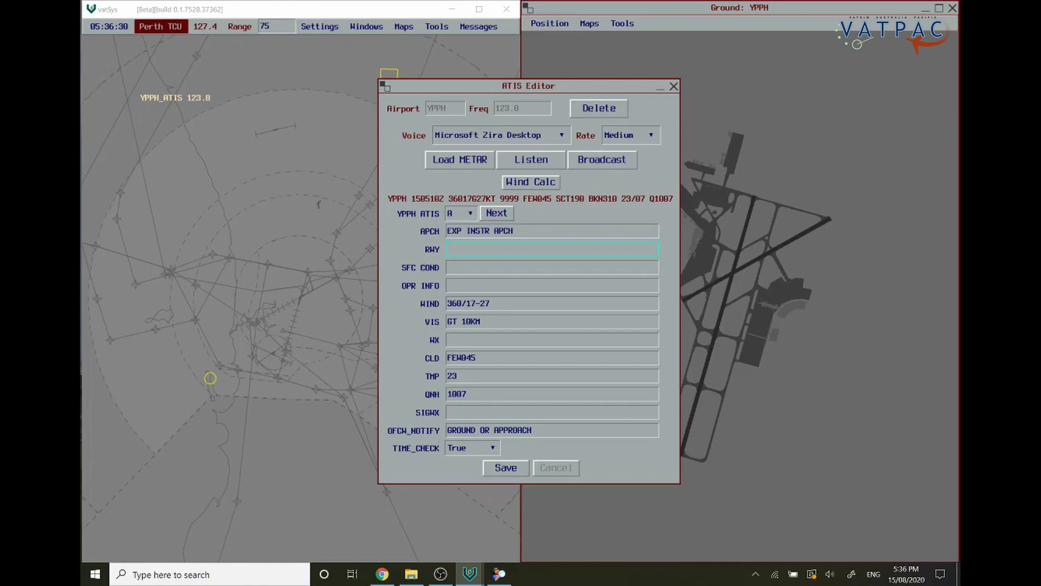
type("03")
left_click(558, 230)
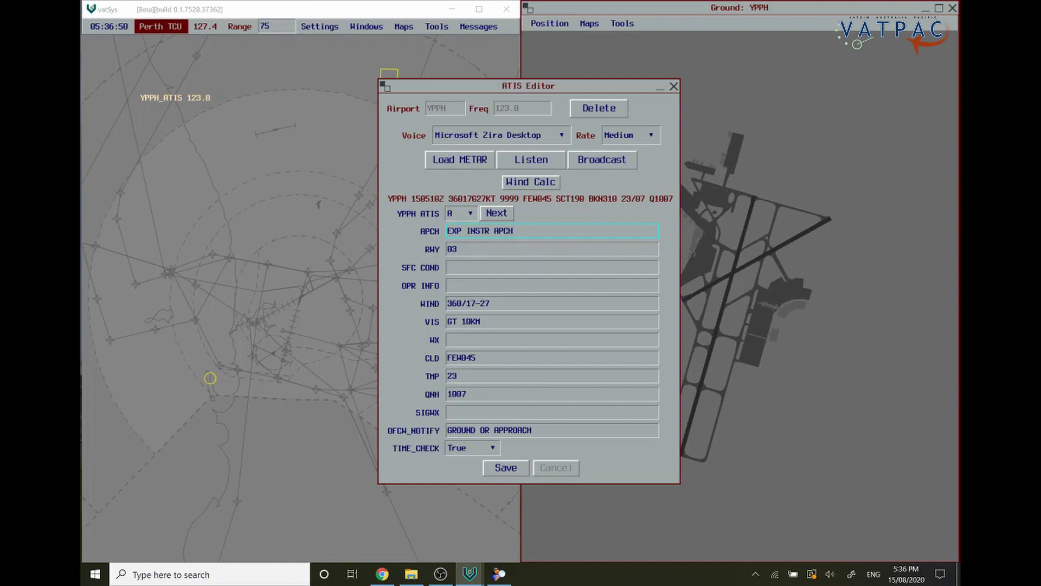
left_click(469, 268)
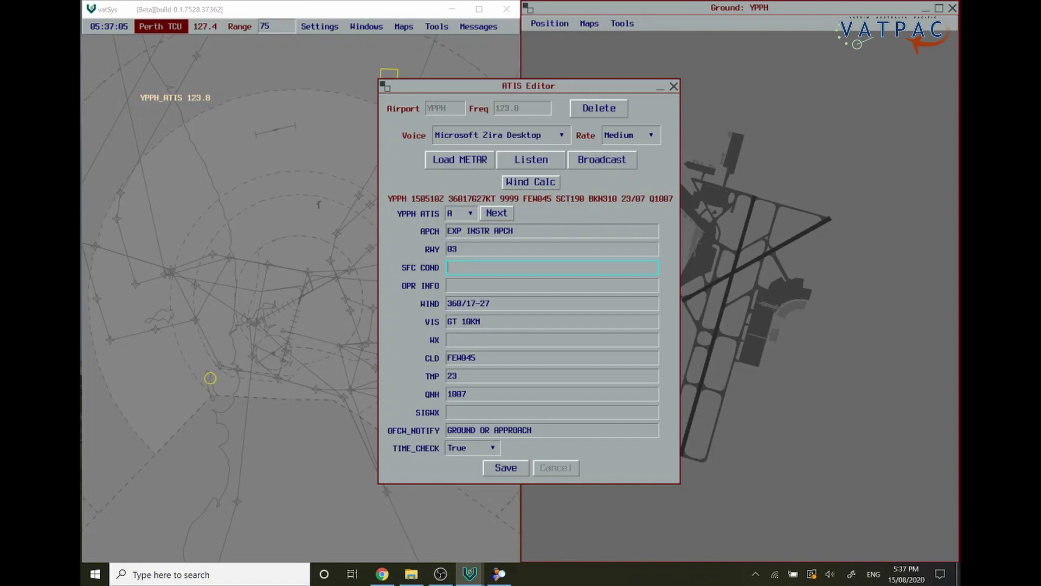
key("Tab")
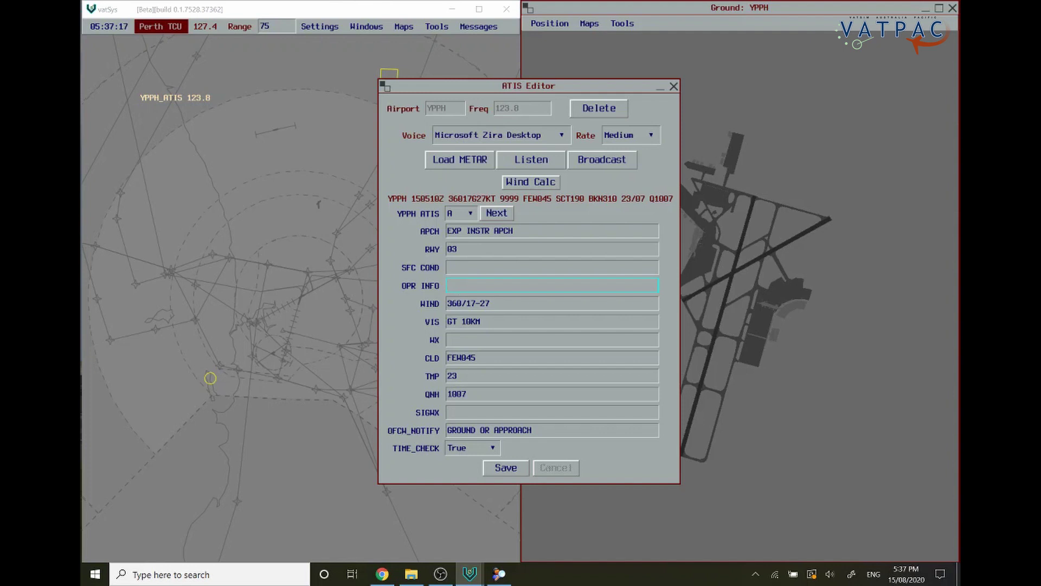
key("Tab")
key("Tab")
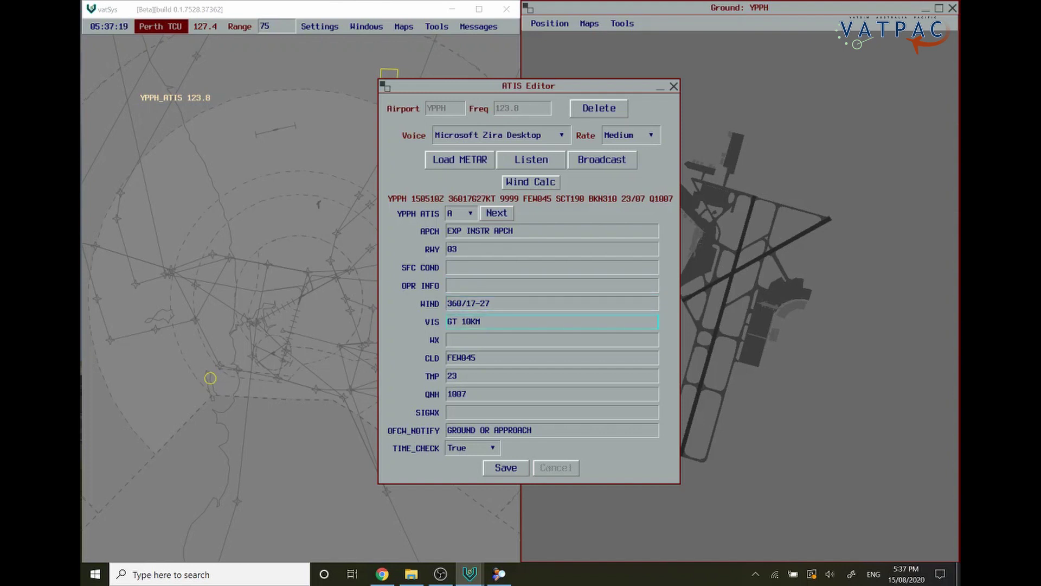
key("Tab")
key("Tab")
key("Tab")
key("Tab")
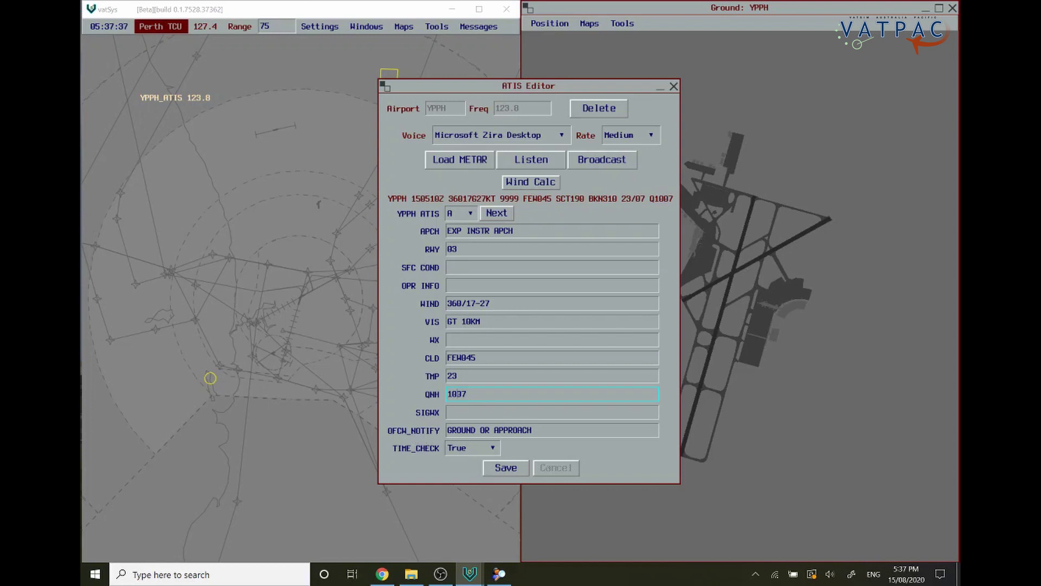
left_click(448, 430)
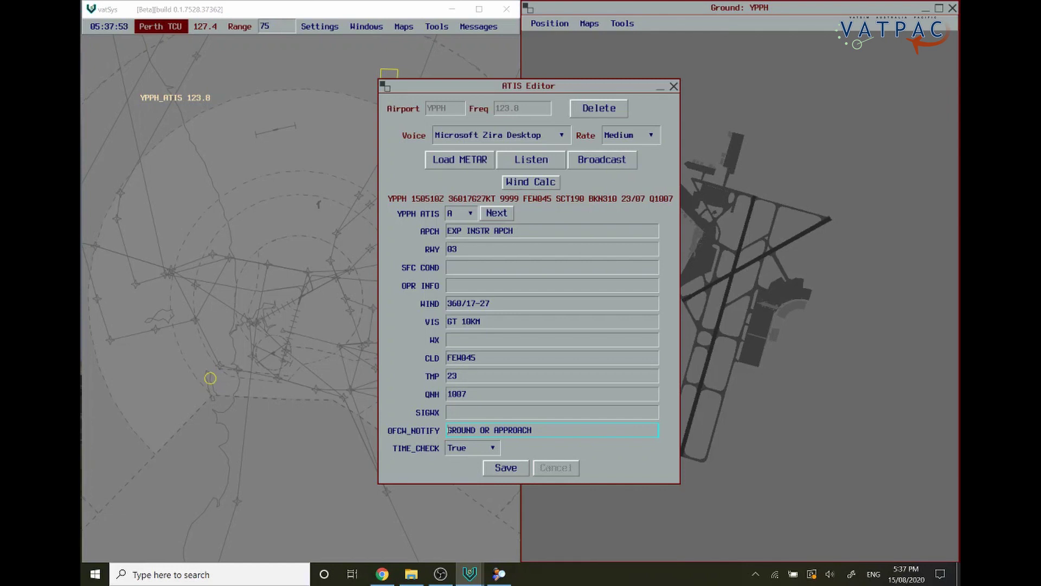
Step: Save ATIS information A and preview its spoken version
left_click(505, 467)
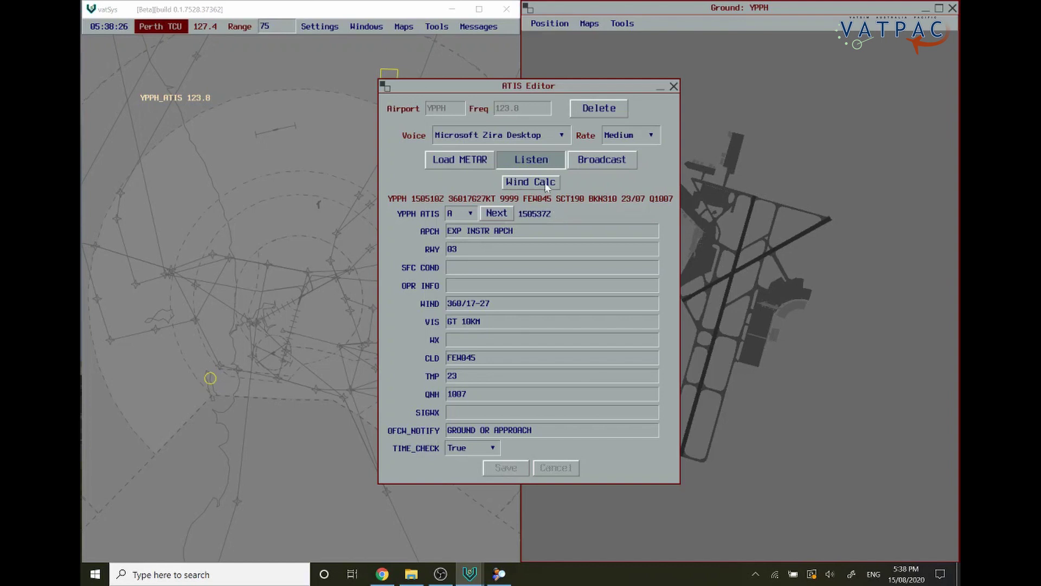
left_click(534, 161)
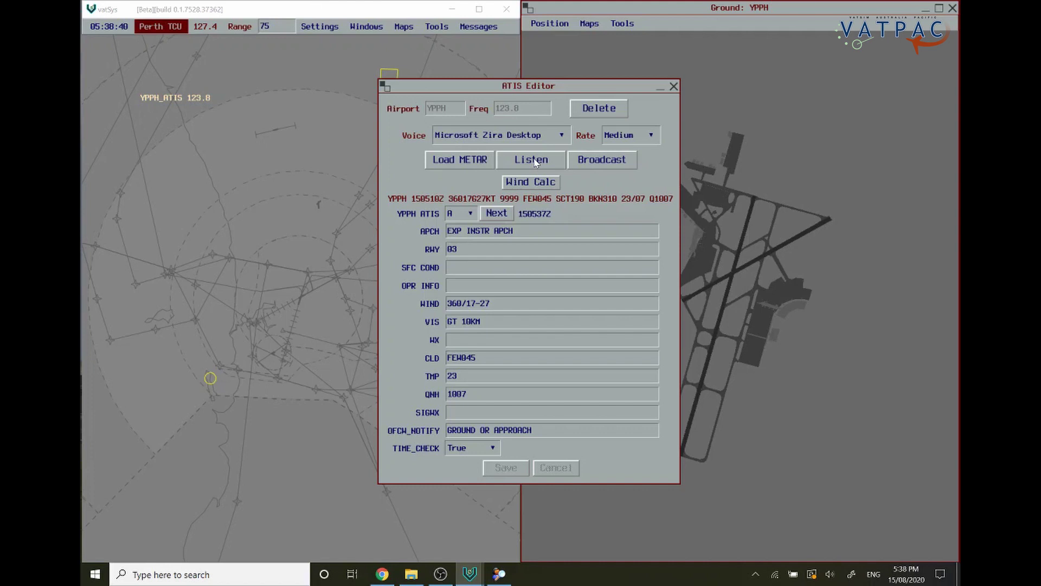
Step: Broadcast YPPH ATIS information A on 123.8
left_click(591, 163)
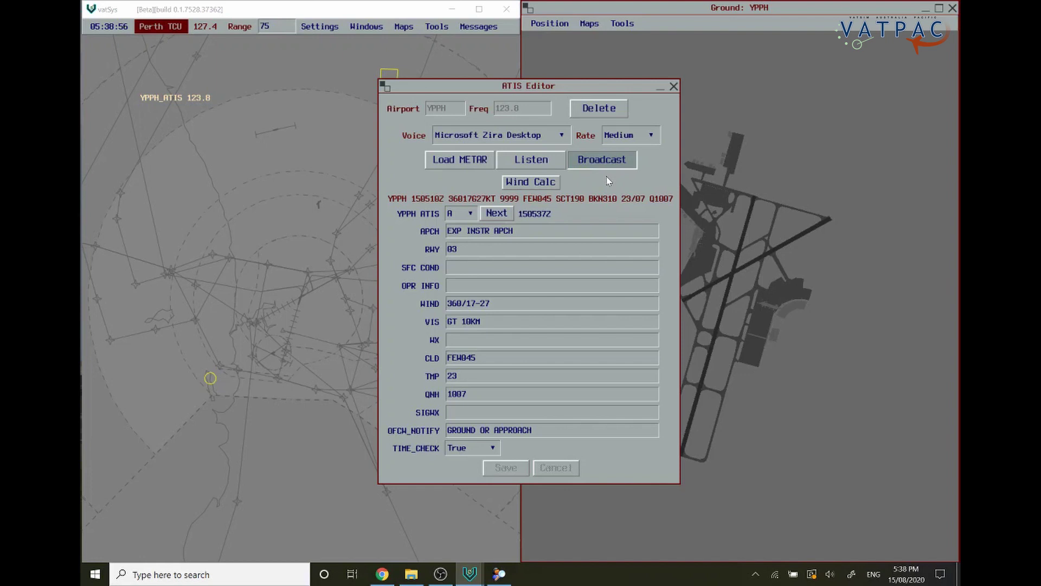
Step: Close the ATIS Editor and bring up the Windows > ATIS submenu
left_click(673, 87)
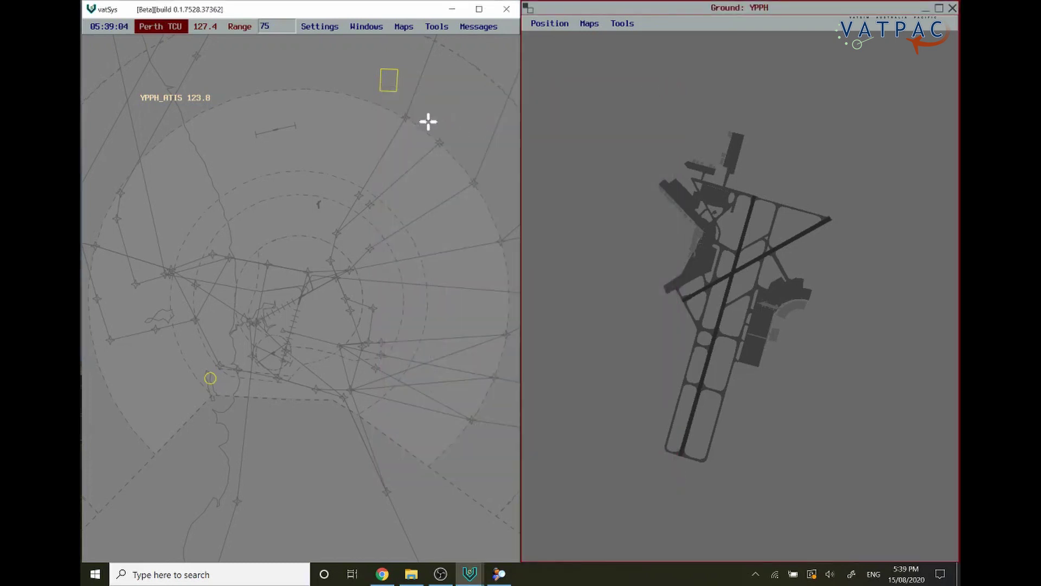
left_click(366, 27)
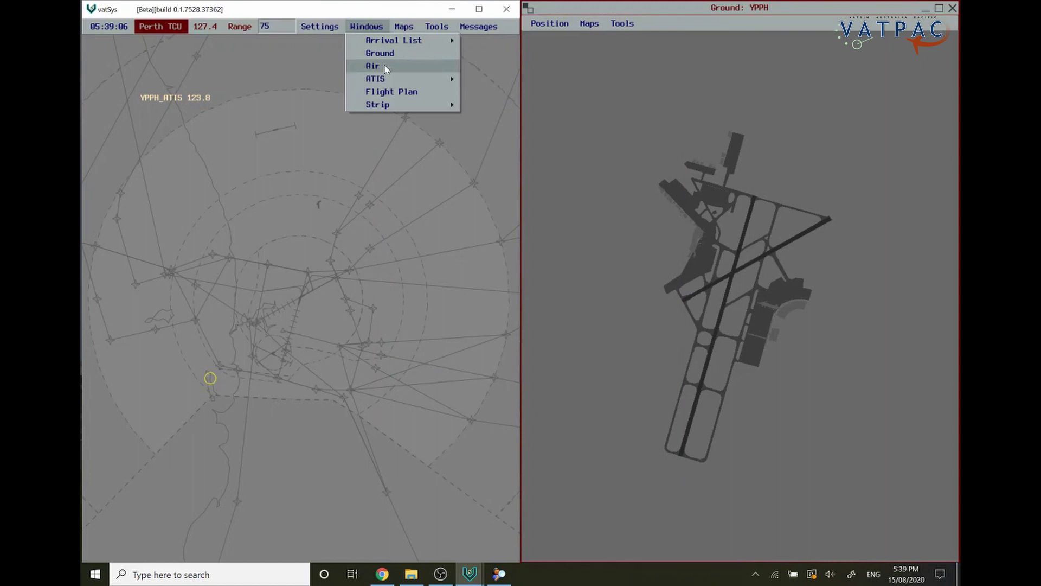
mouse_move(386, 82)
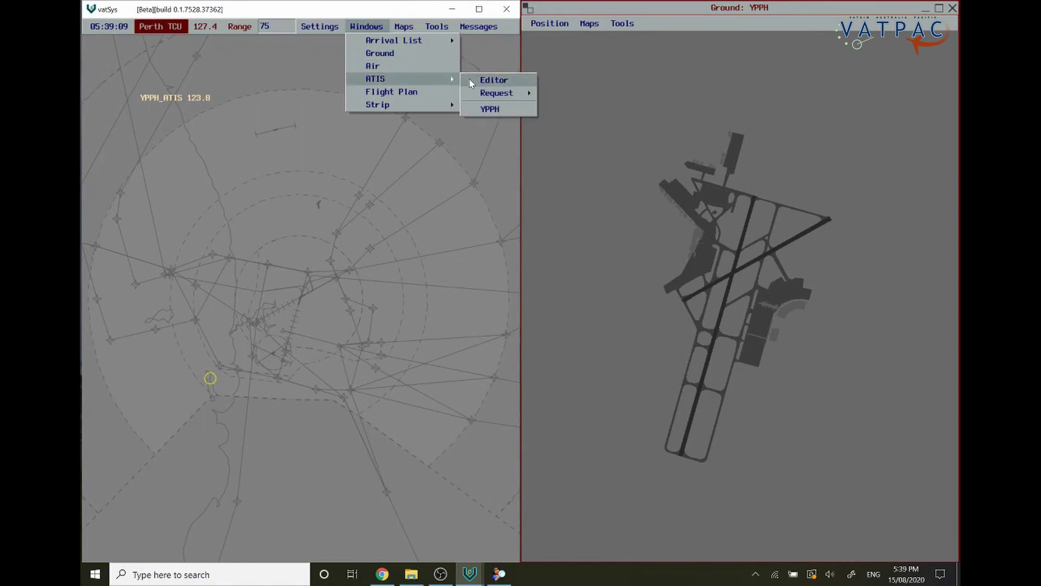
mouse_move(480, 94)
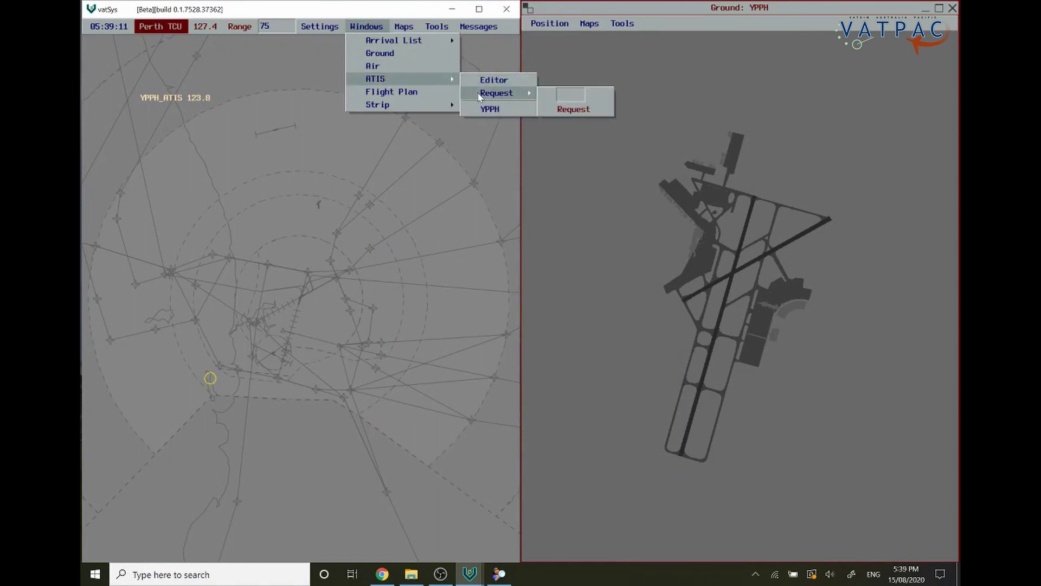
Step: Open the YPPH ATIS window, move it to the screen centre, and select then deselect its text
left_click(502, 108)
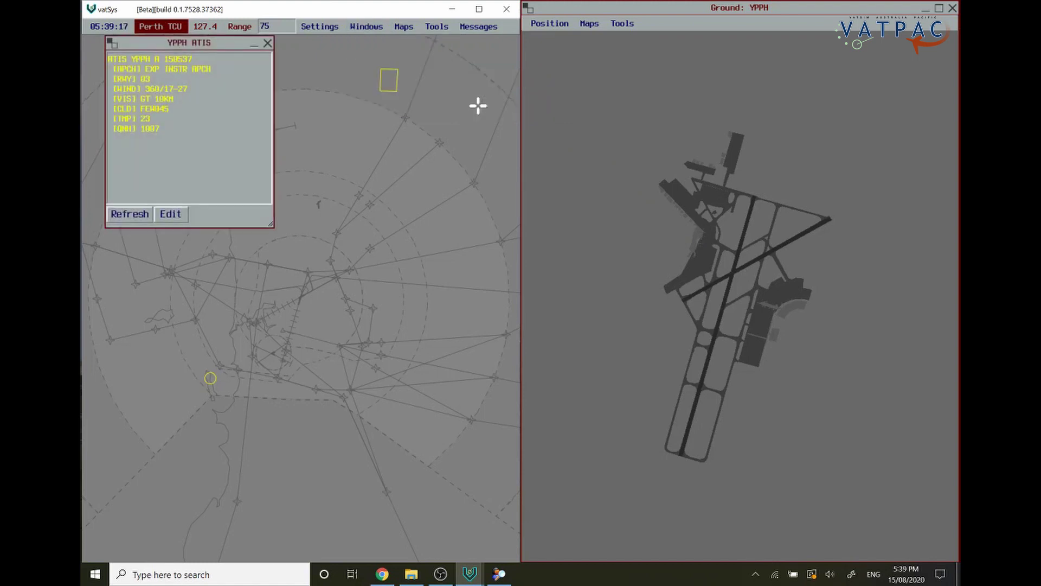
left_click_drag(195, 46, 493, 95)
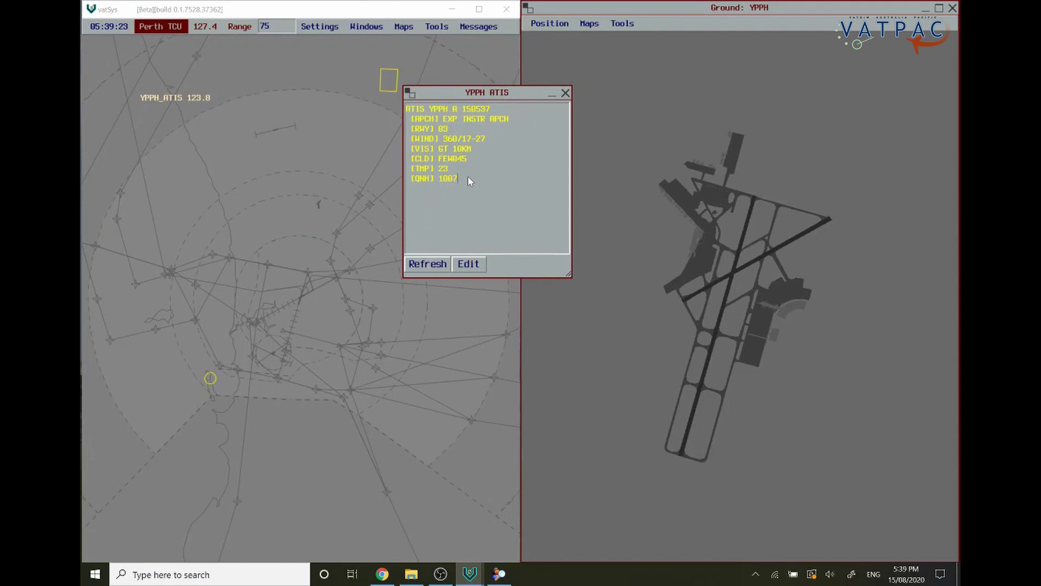
left_click_drag(467, 176, 403, 110)
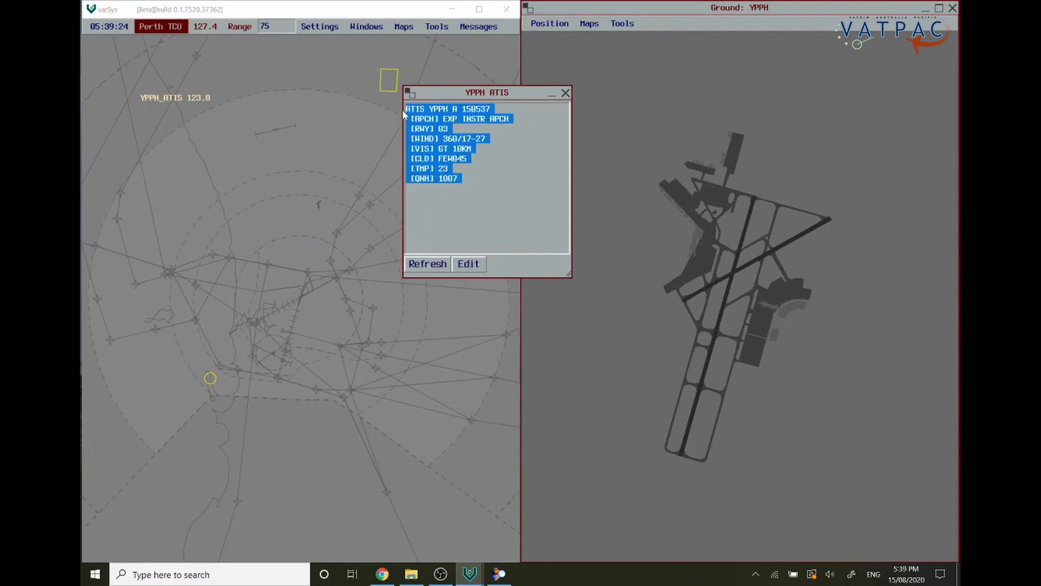
left_click(507, 191)
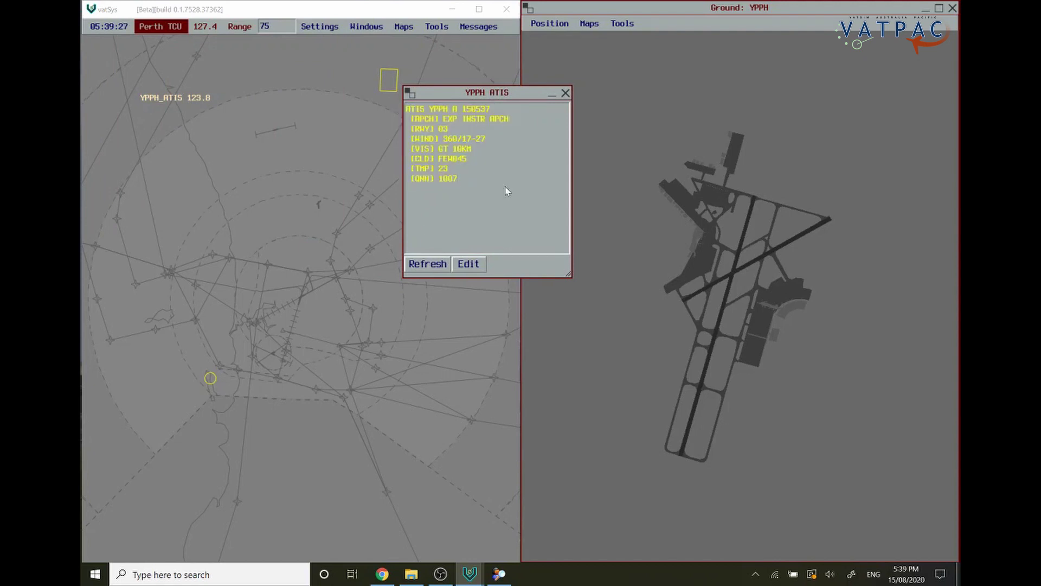